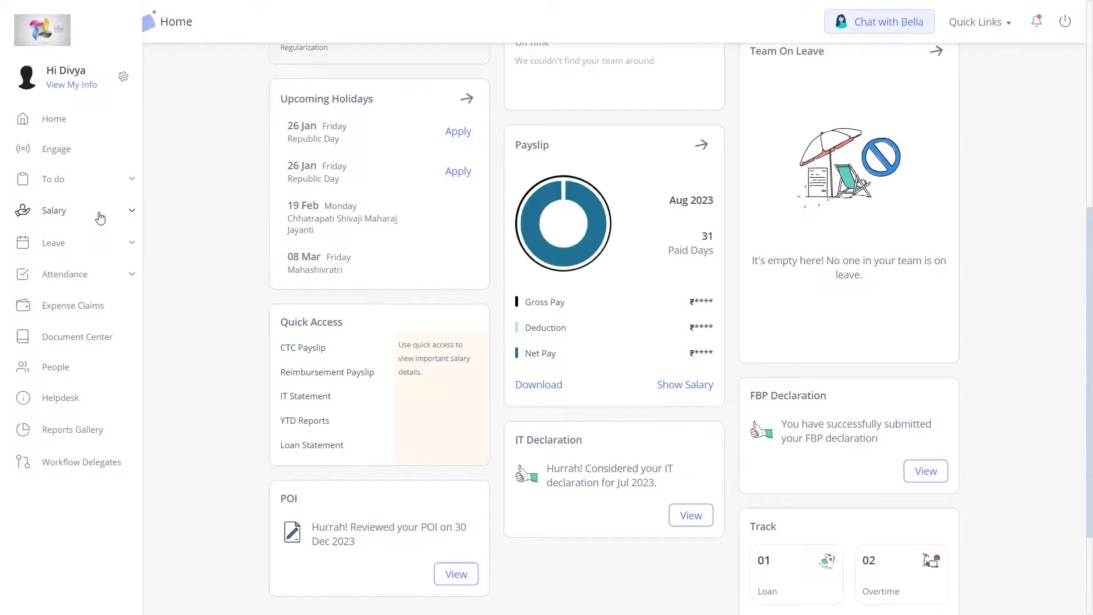
Expand Salary in the sidebar to reach the 2023-2024 Proof of Investment page
left_click(101, 213)
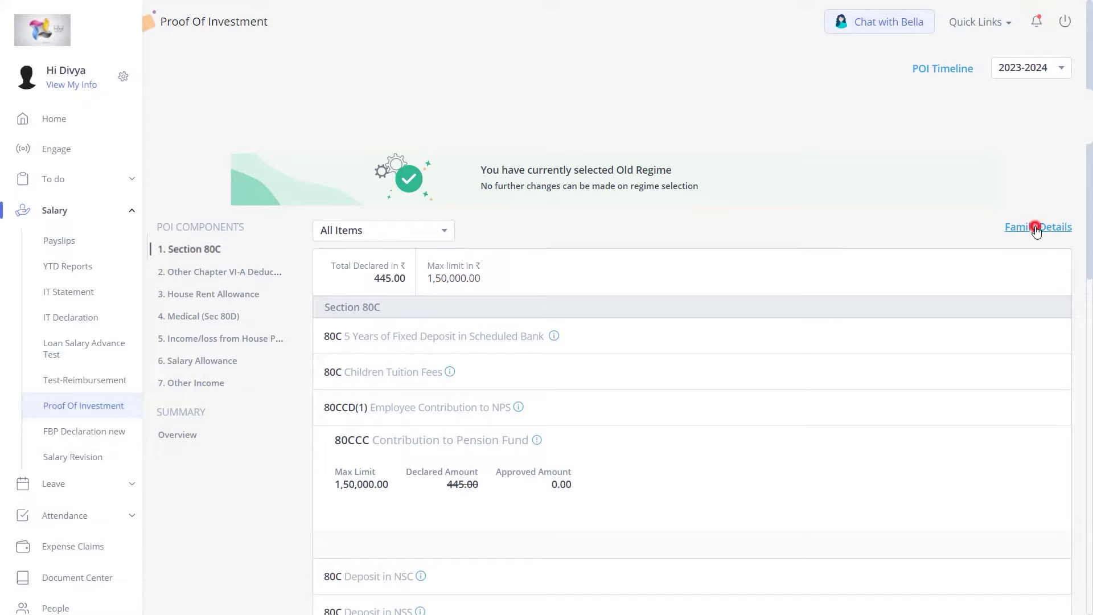
Open Family Details and save the husband, brother and self dependant rows
left_click(1034, 242)
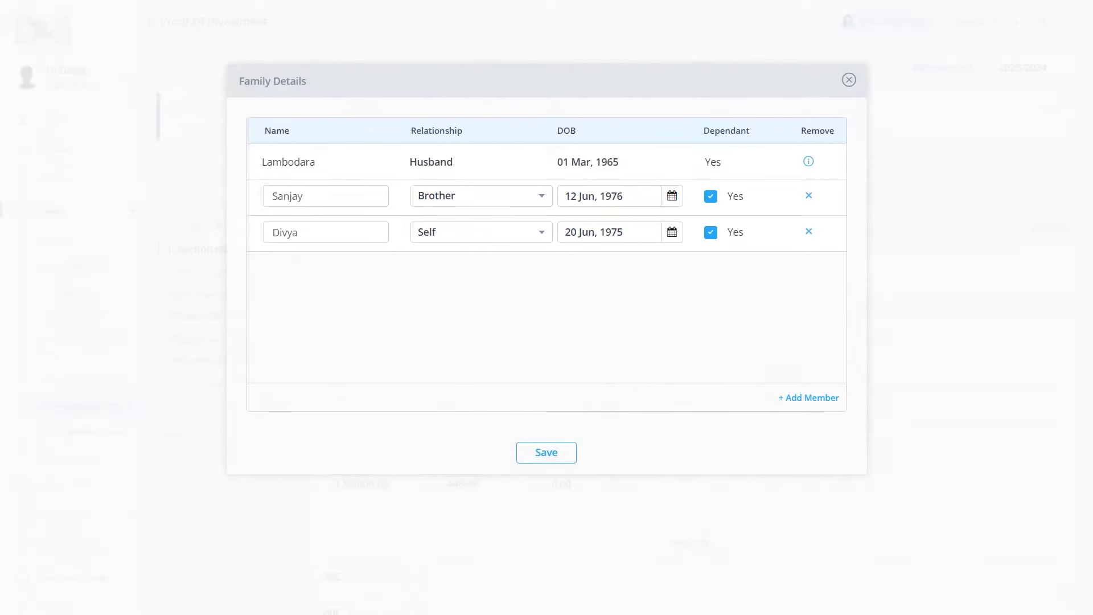
left_click(560, 453)
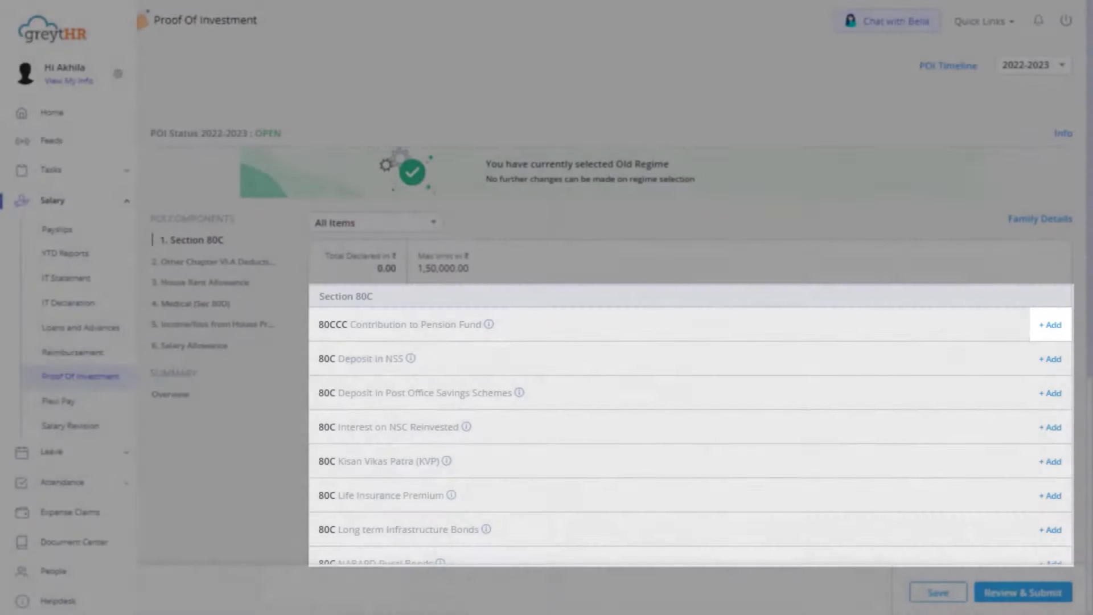
Declare 80,000 under 80CCC Contribution to Pension Fund
left_click(1050, 325)
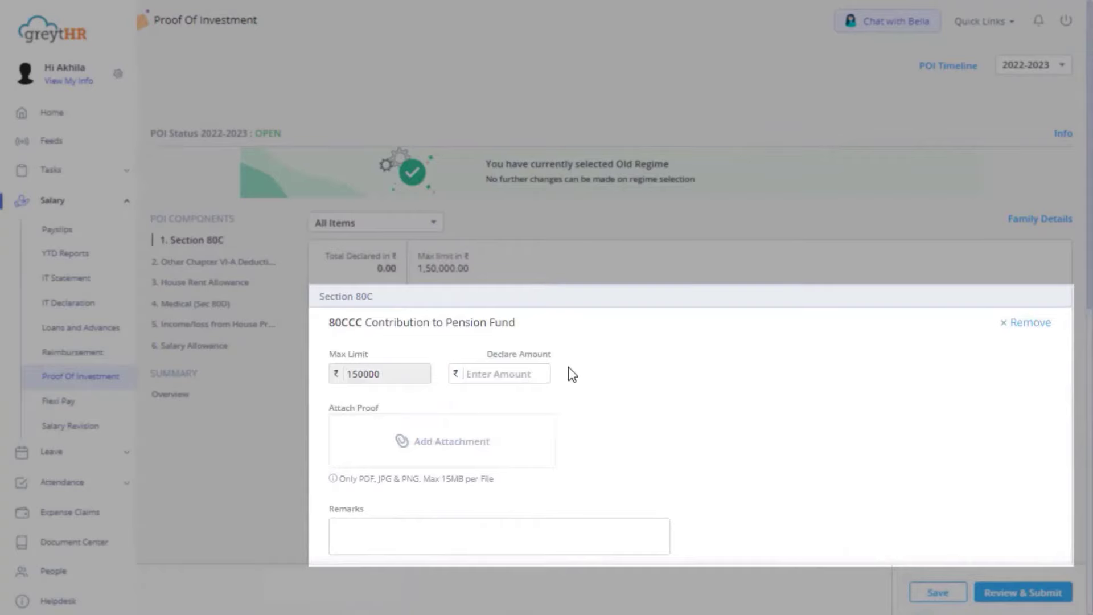
left_click(500, 374)
type("80000")
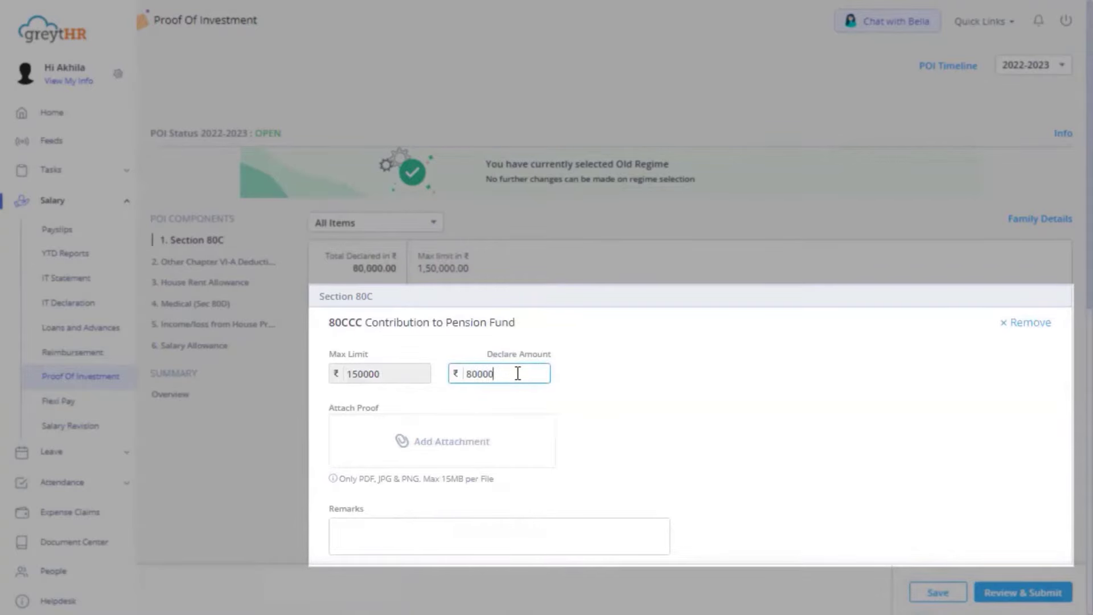
left_click(445, 444)
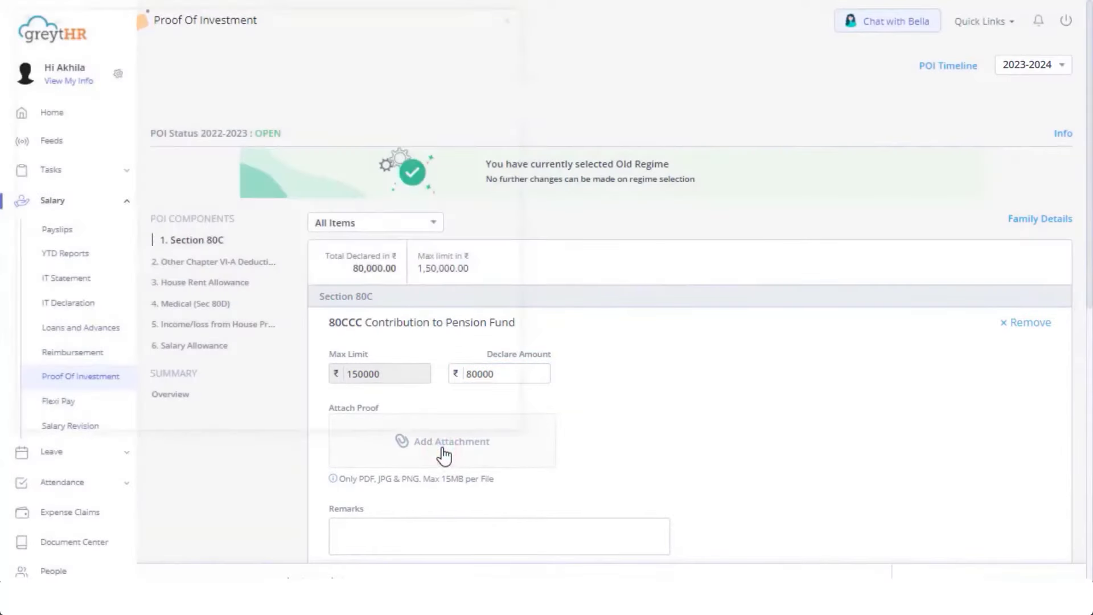
Attach Document.jpg as proof and save the pension fund declaration
left_click(199, 174)
left_click(389, 415)
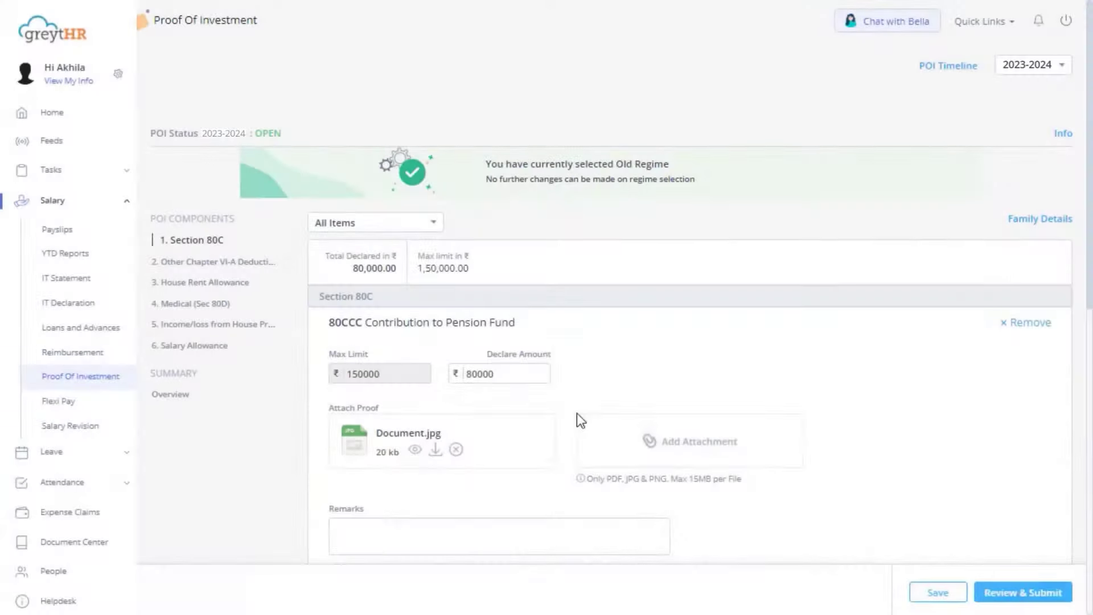
left_click(938, 591)
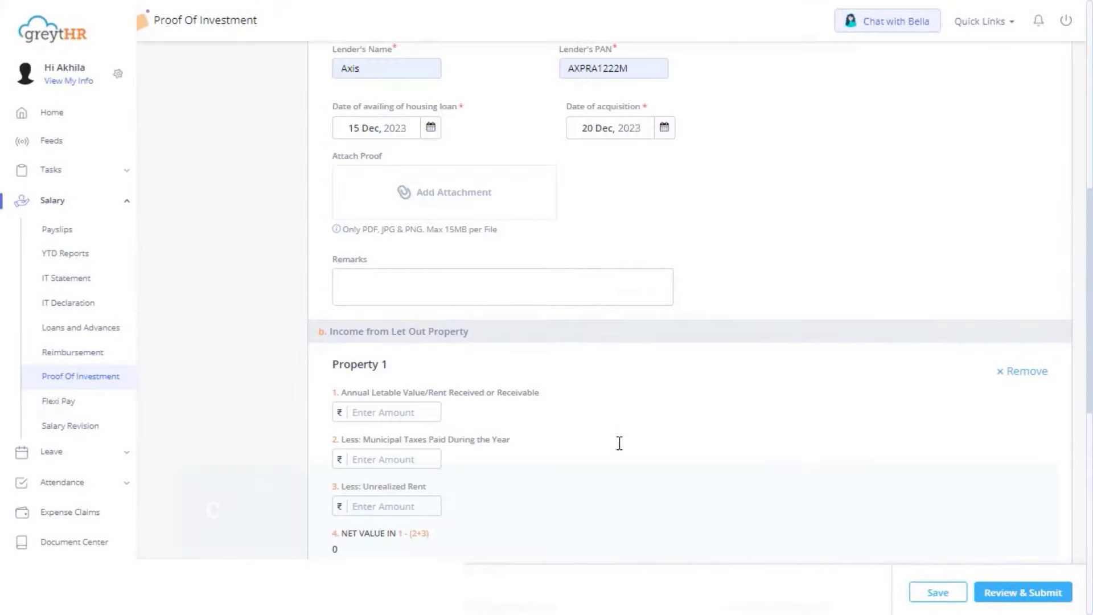
Attach Document.jpg as proof for the 30,000 Axis housing loan interest claim
left_click(469, 195)
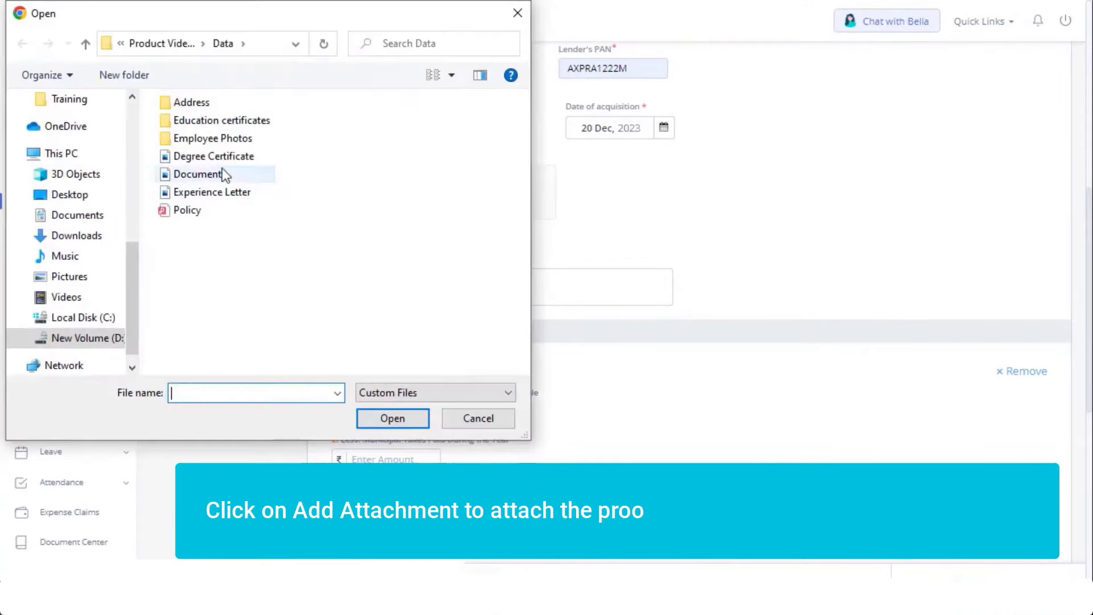
left_click(191, 173)
left_click(398, 417)
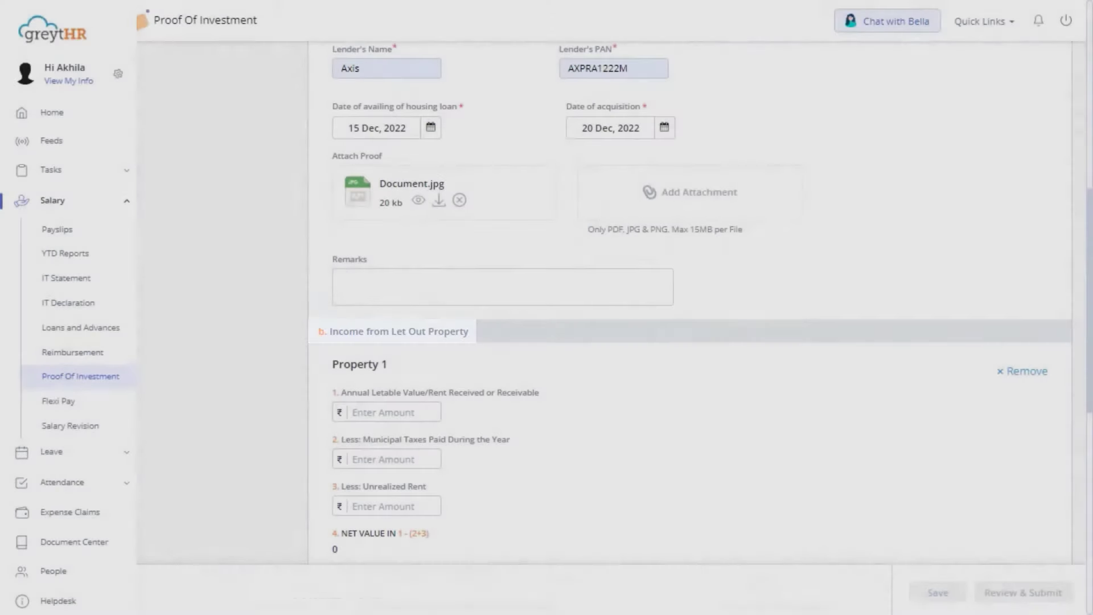
type("8000")
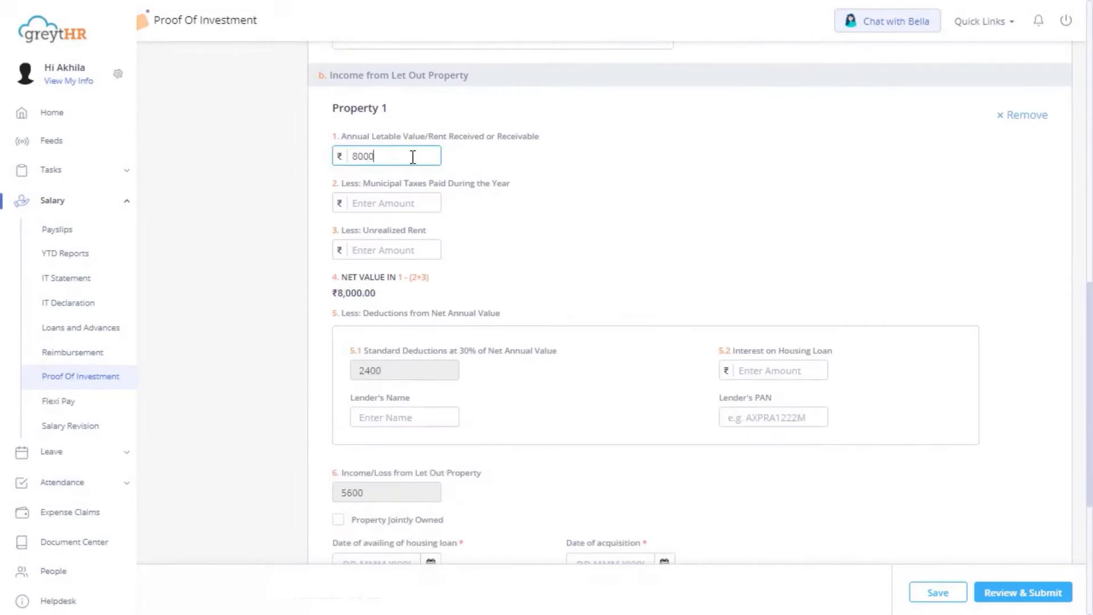
type("0")
Enter 80,000 as Property 1's letable value, giving 56,000 after the 24,000 deduction
left_click(503, 224)
scroll(503, 223, "down", 1)
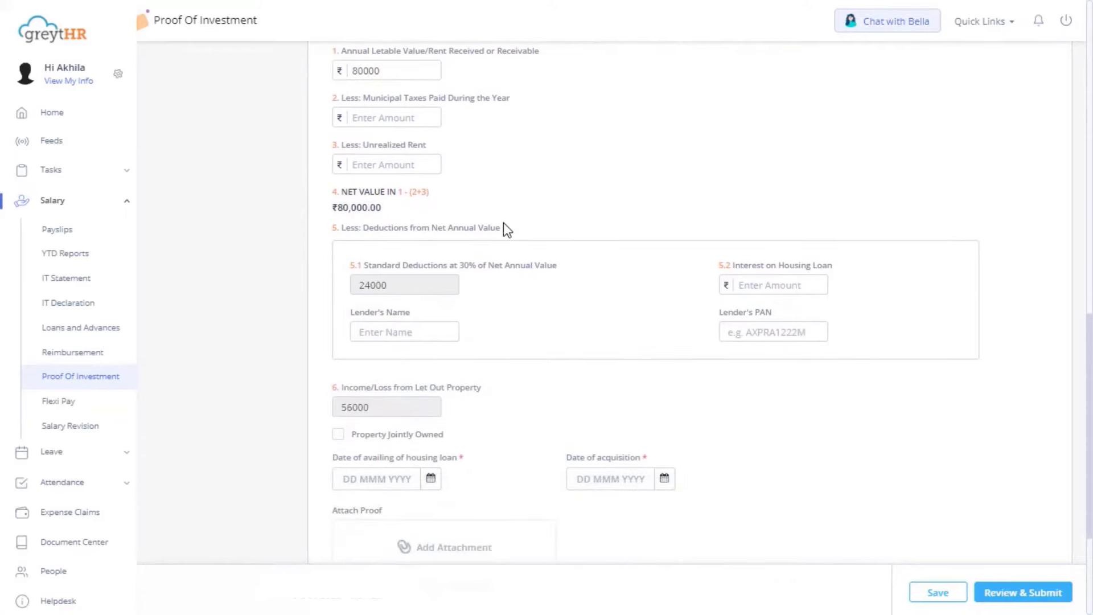
scroll(503, 223, "down", 2)
scroll(504, 223, "down", 1)
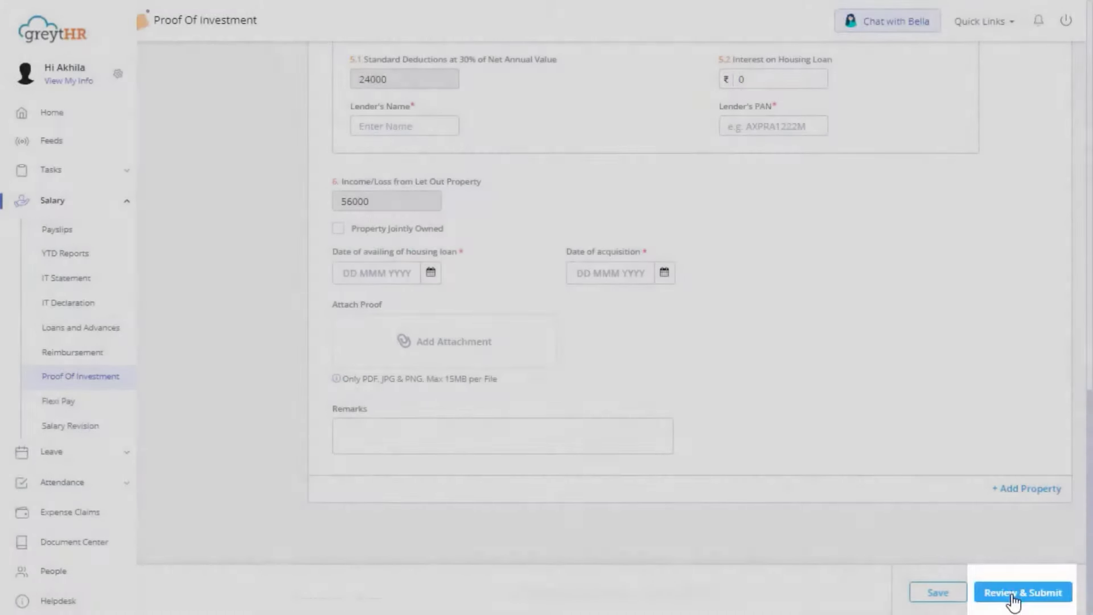
Use Review & Submit to view the overview: 3 declared items, 2 with proof
left_click(1023, 592)
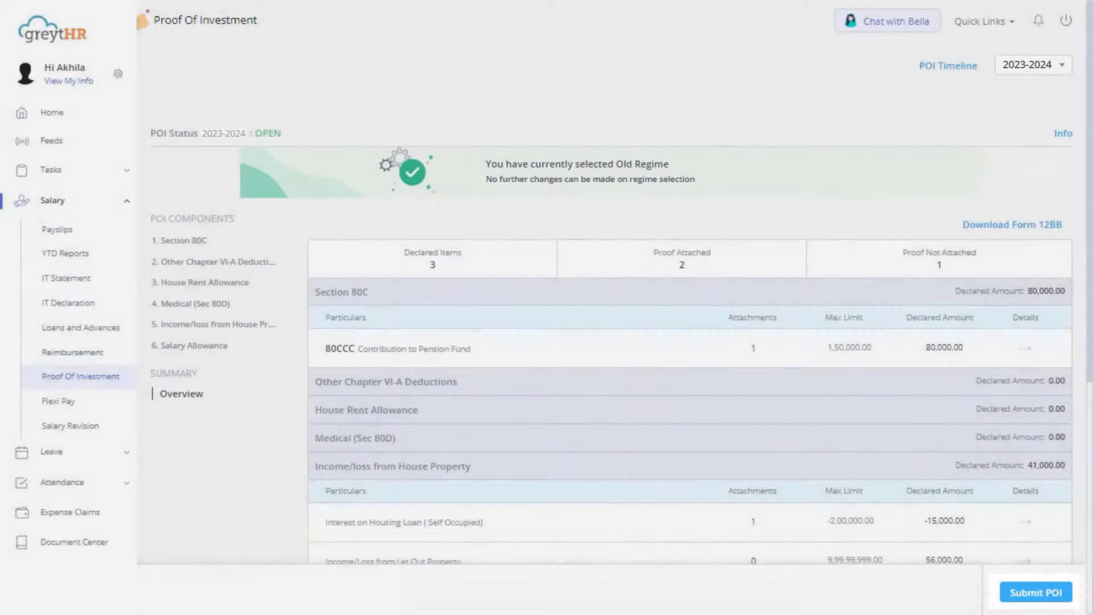
Tick the investment declaration statement and submit the 2023-2024 POI declaration
left_click(1035, 593)
left_click(367, 165)
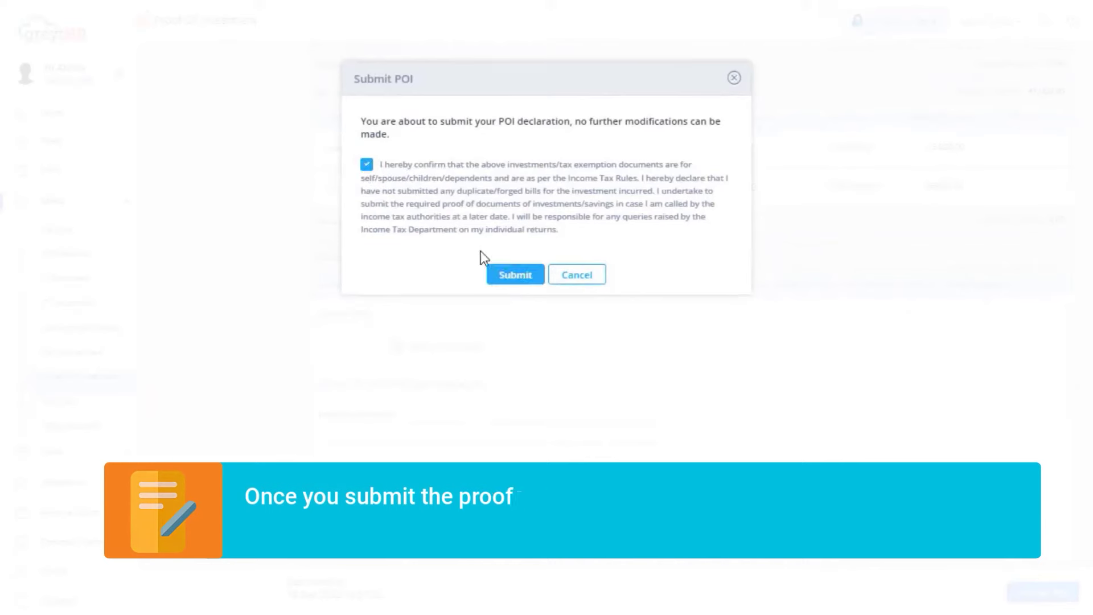
left_click(500, 273)
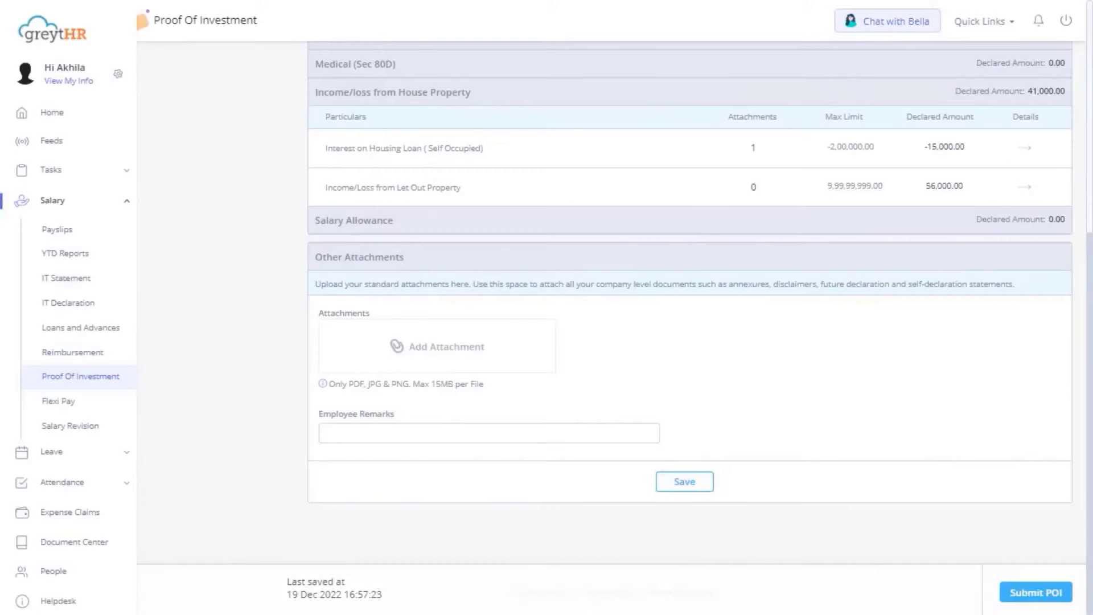